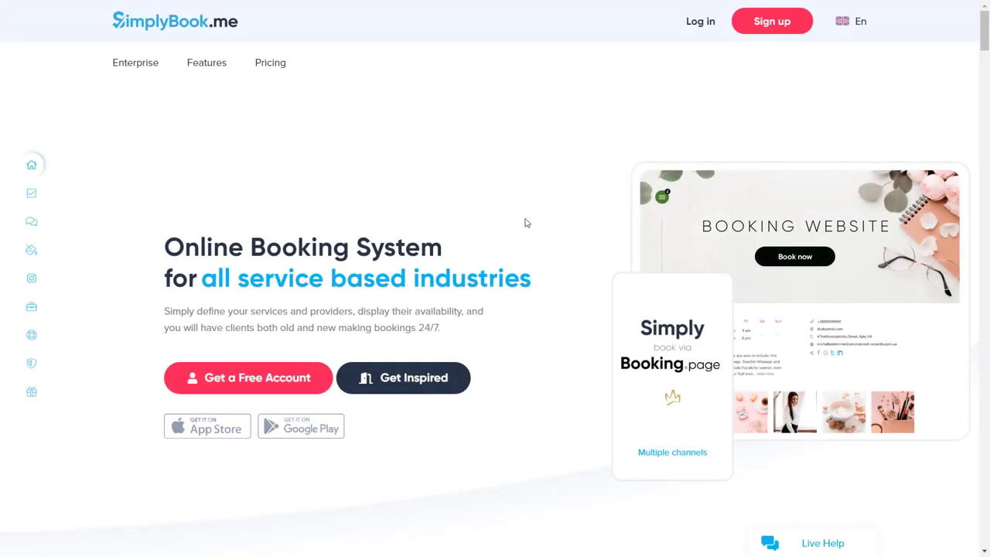
- Browse the booking website template gallery and load more themes such as Blur, BookingTroll, Emeri and Hugo
left_click(430, 379)
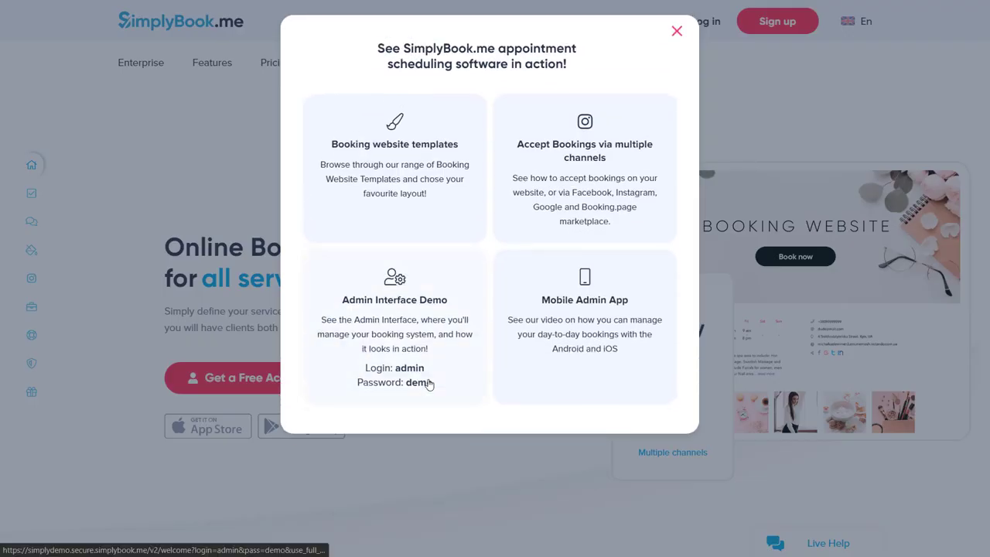
left_click(400, 179)
scroll(400, 180, "down", 7)
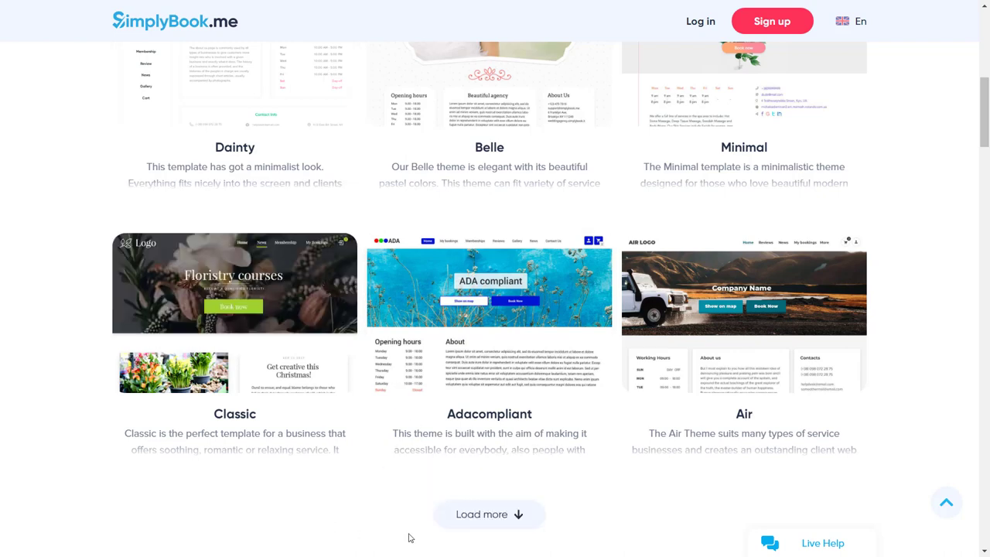
left_click(486, 515)
scroll(486, 528, "down", 5)
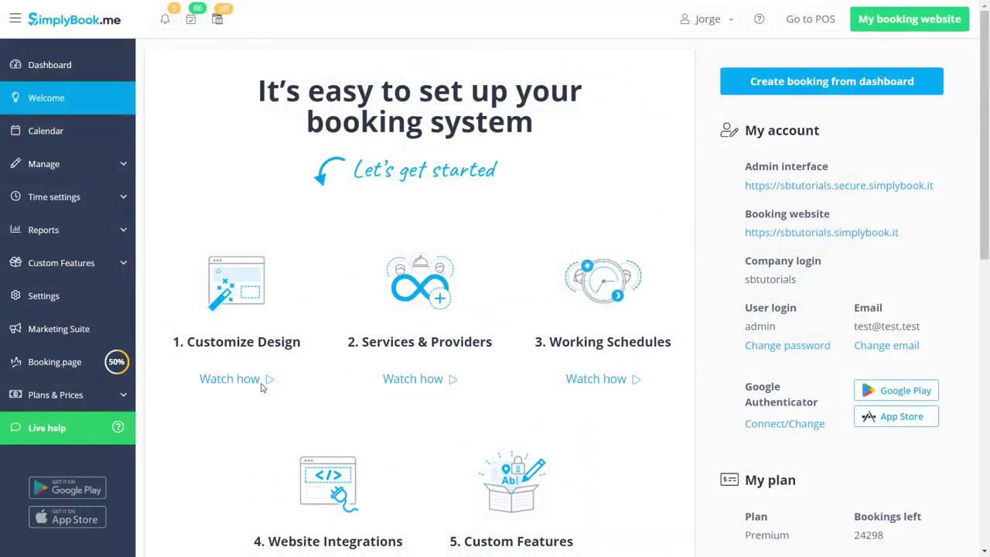
- Replace the Minimal template with Default in Settings > Design > Themes & colors
left_click(49, 302)
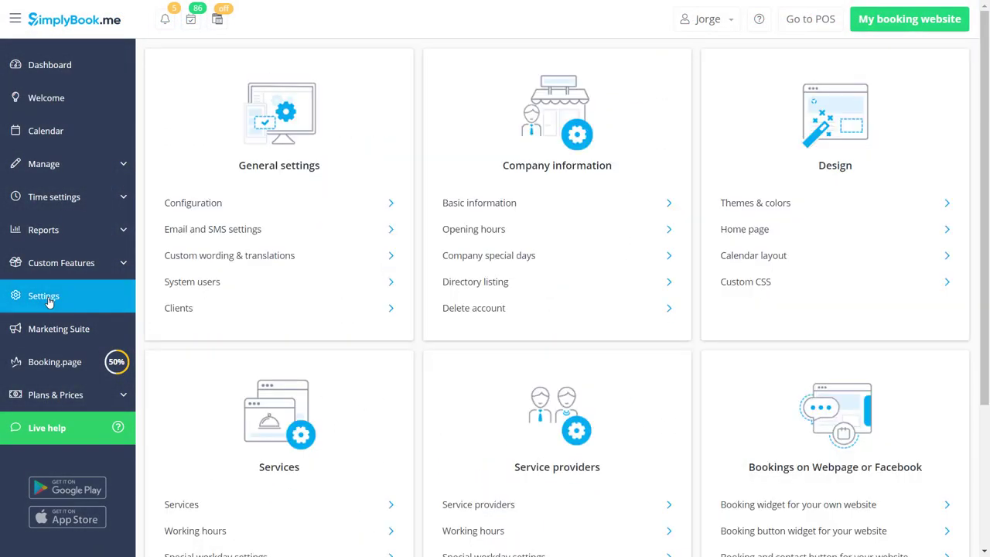
left_click(734, 204)
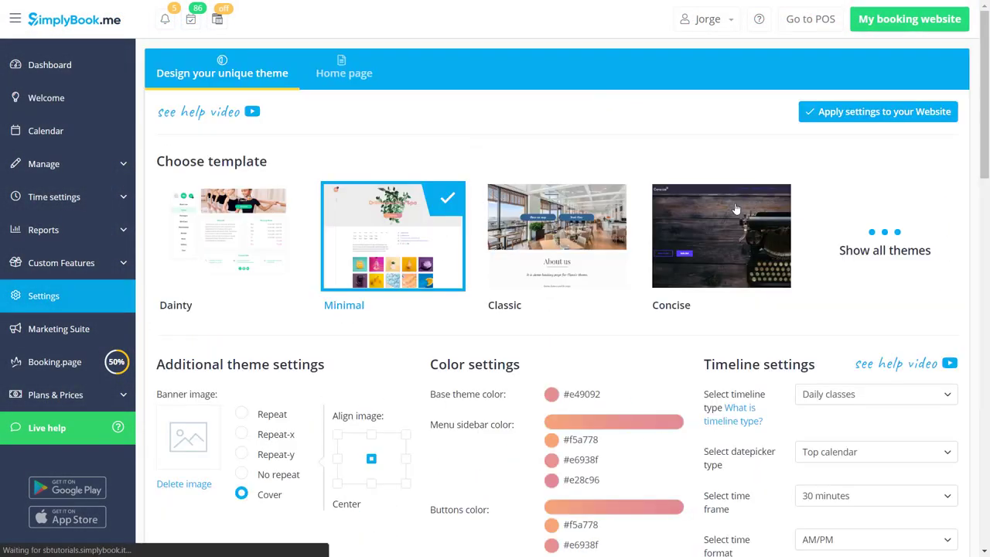
left_click(880, 225)
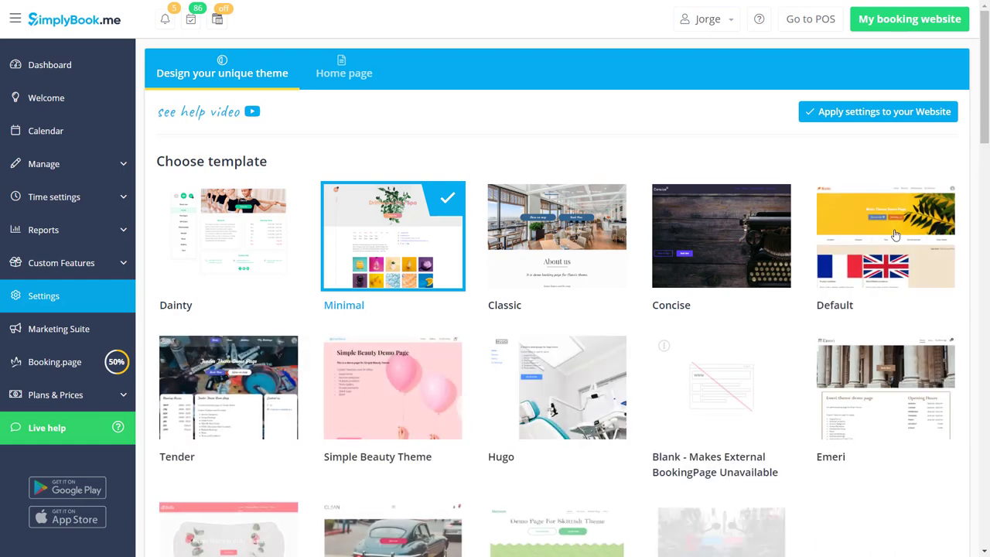
scroll(895, 234, "down", 2)
left_click(903, 158)
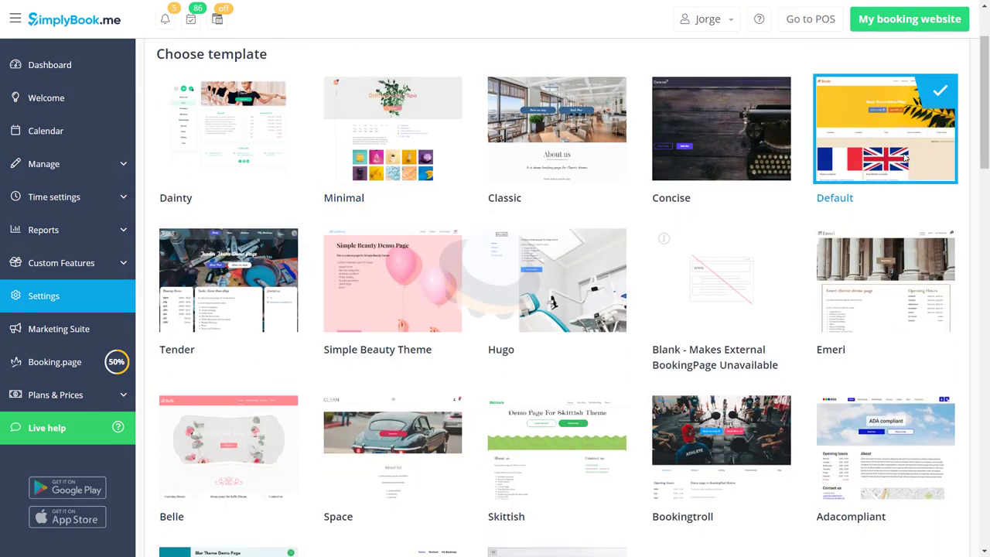
scroll(903, 159, "down", 7)
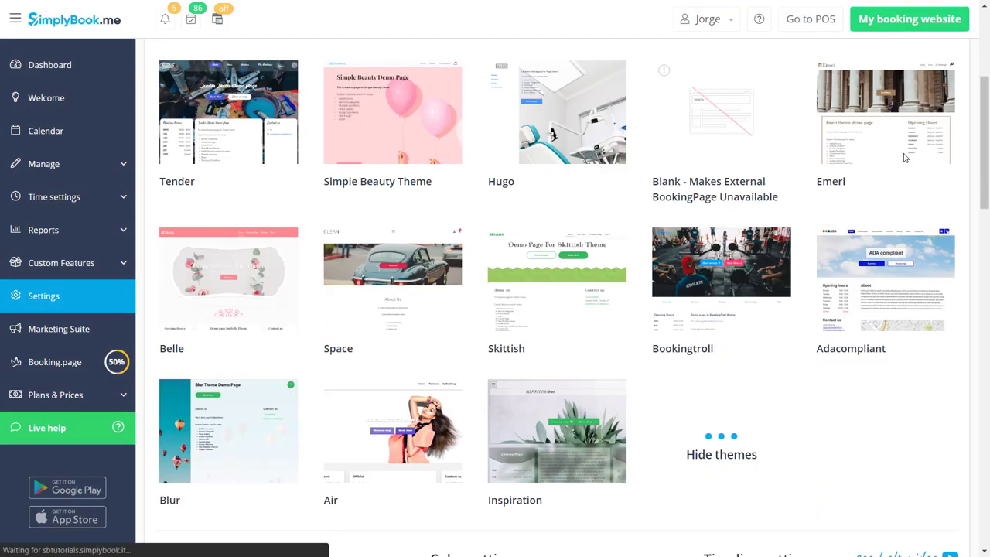
scroll(904, 157, "down", 10)
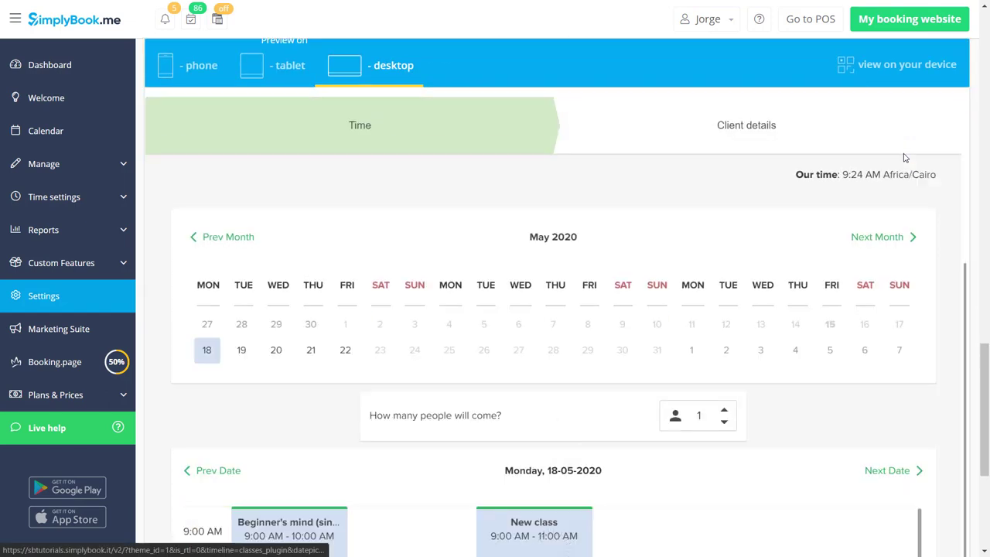
- Preview the booking page on a tablet, then a landscape phone showing a date's time slots
left_click(282, 77)
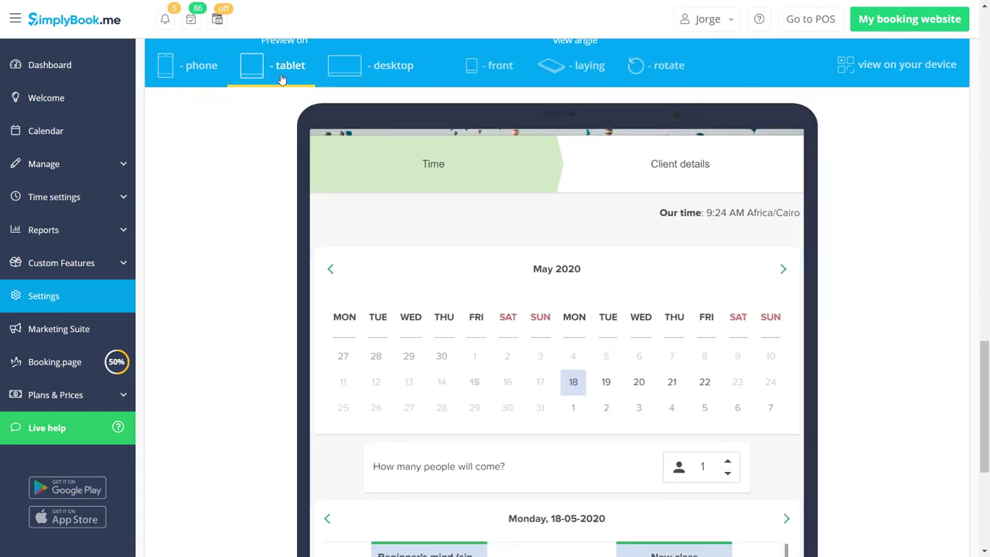
left_click(200, 68)
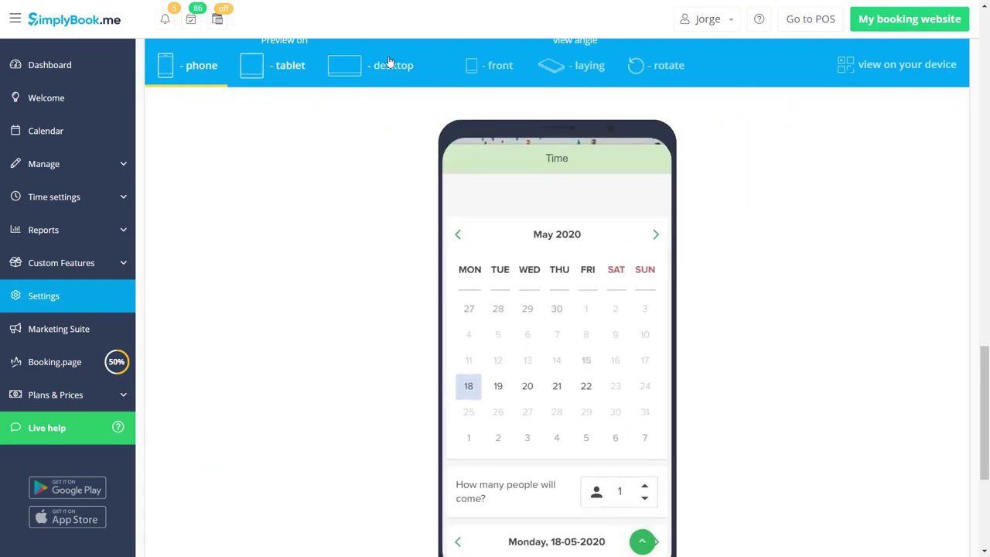
left_click(562, 70)
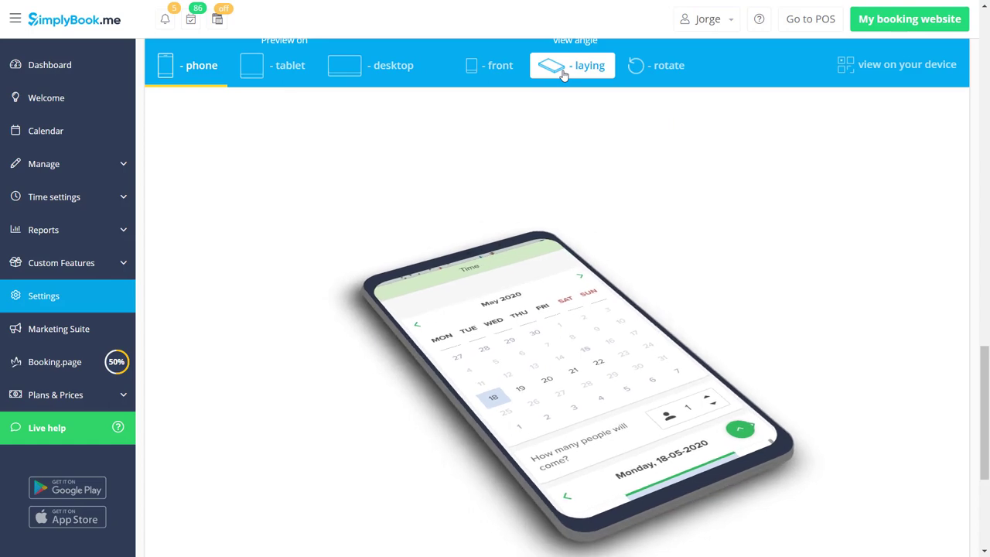
left_click(503, 382)
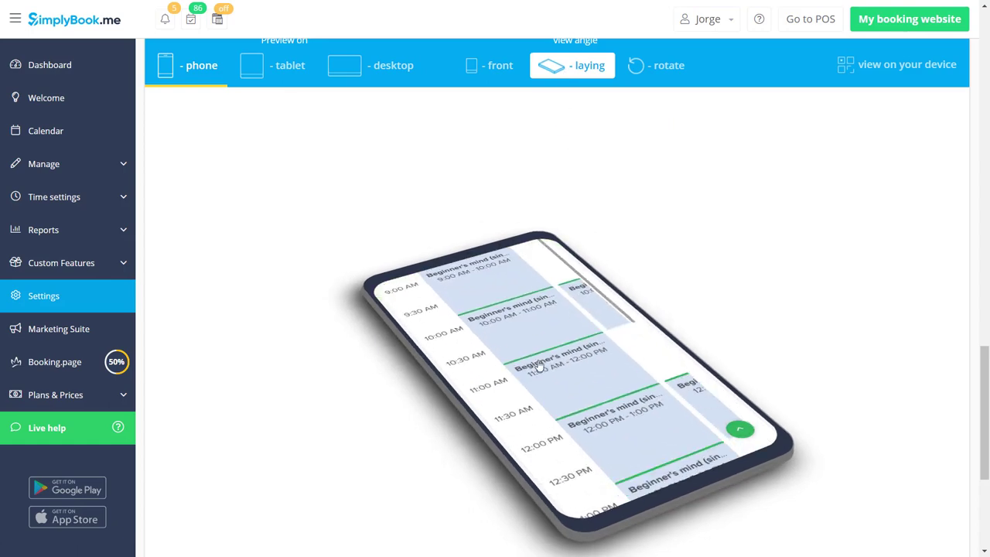
scroll(758, 77, "up", 5)
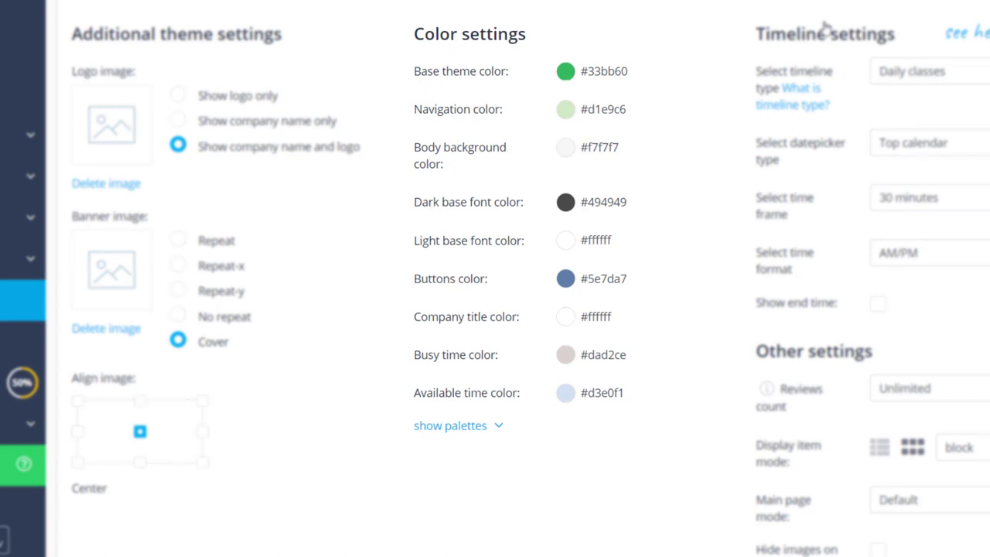
- Apply the Ray palette: base colour #fce00a, buttons #5b5561, busy time #ffe0e0
left_click(451, 434)
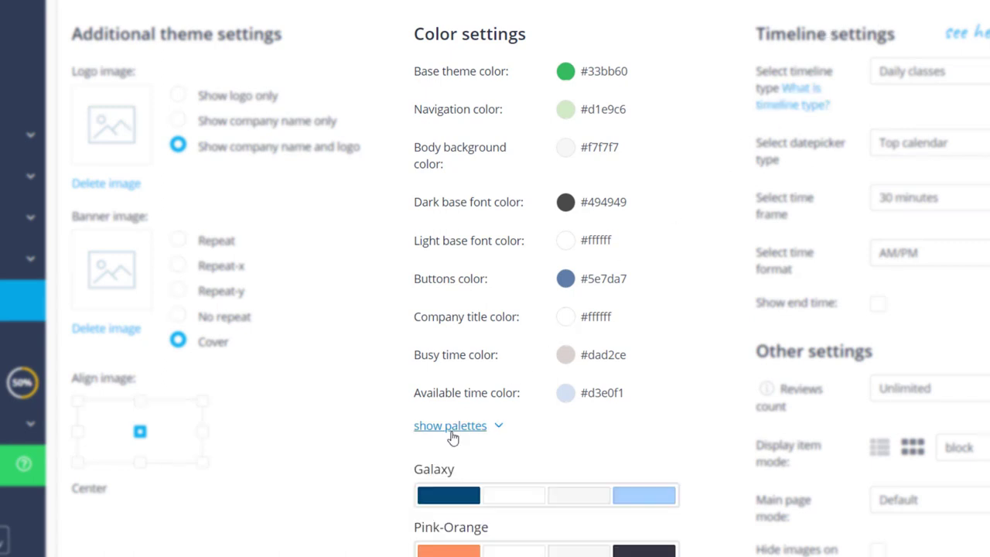
scroll(453, 437, "down", 3)
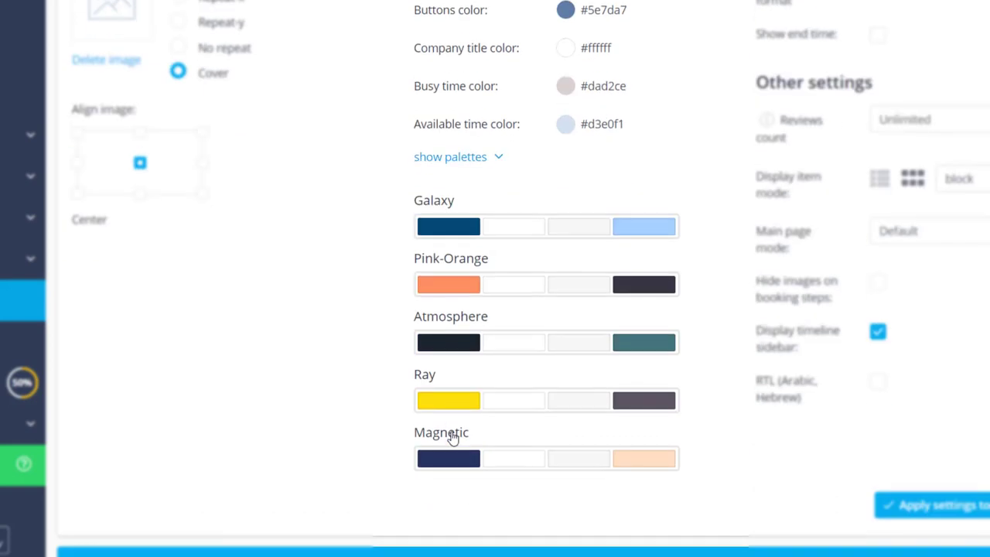
left_click(510, 399)
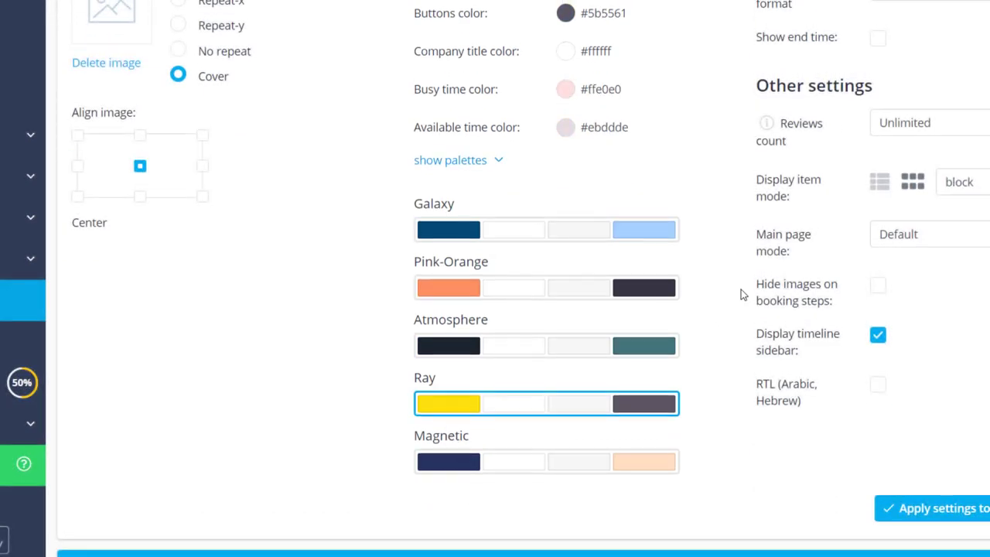
scroll(741, 294, "up", 3)
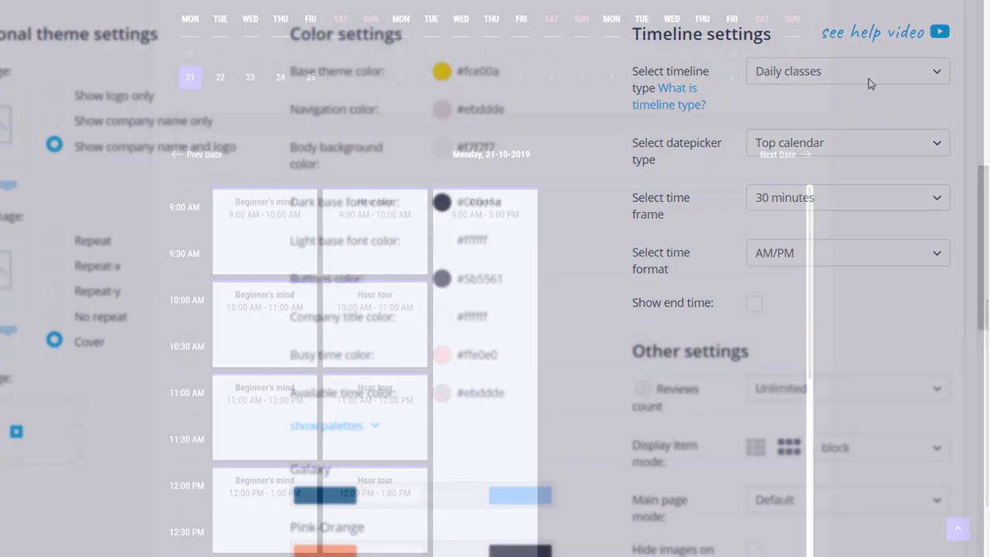
left_click(866, 73)
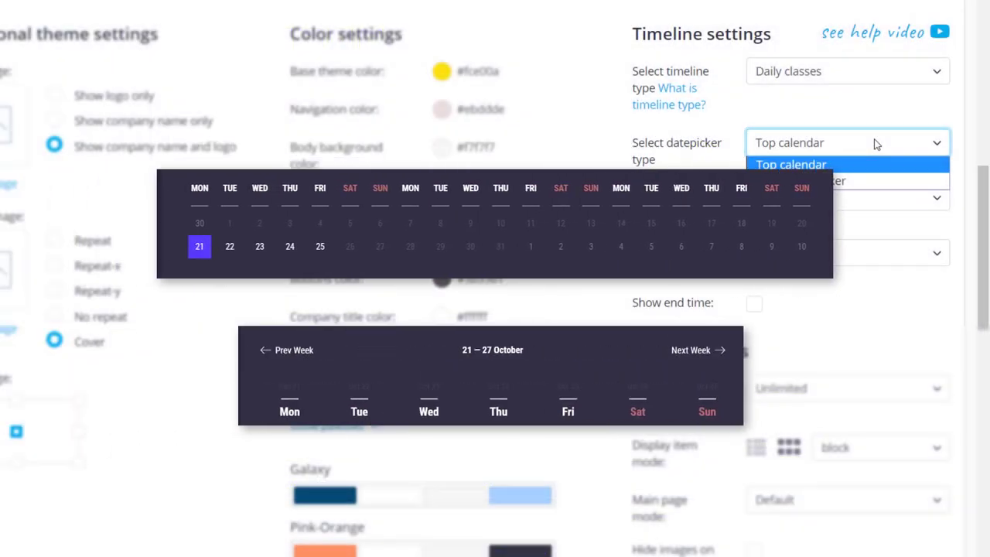
left_click(876, 145)
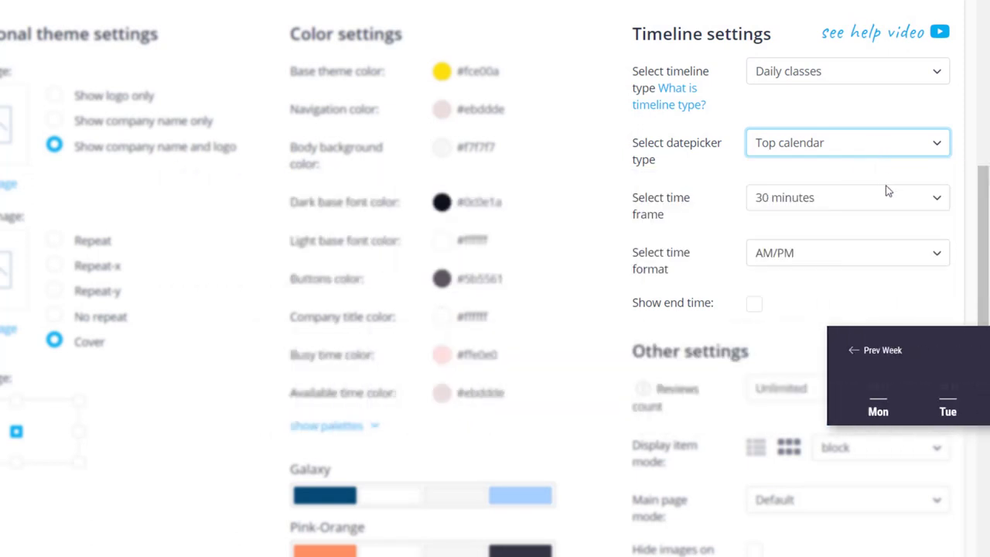
left_click(887, 197)
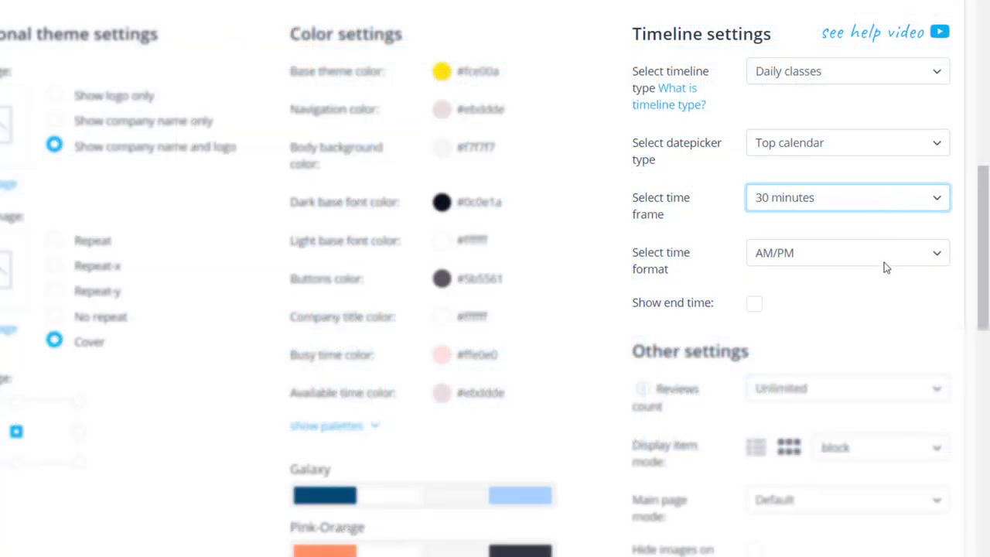
left_click(886, 267)
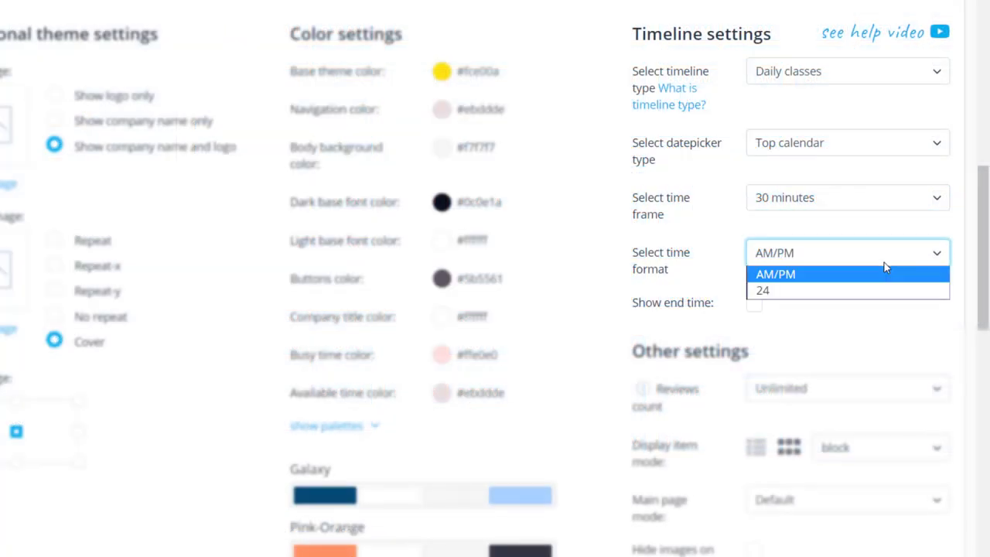
left_click(886, 268)
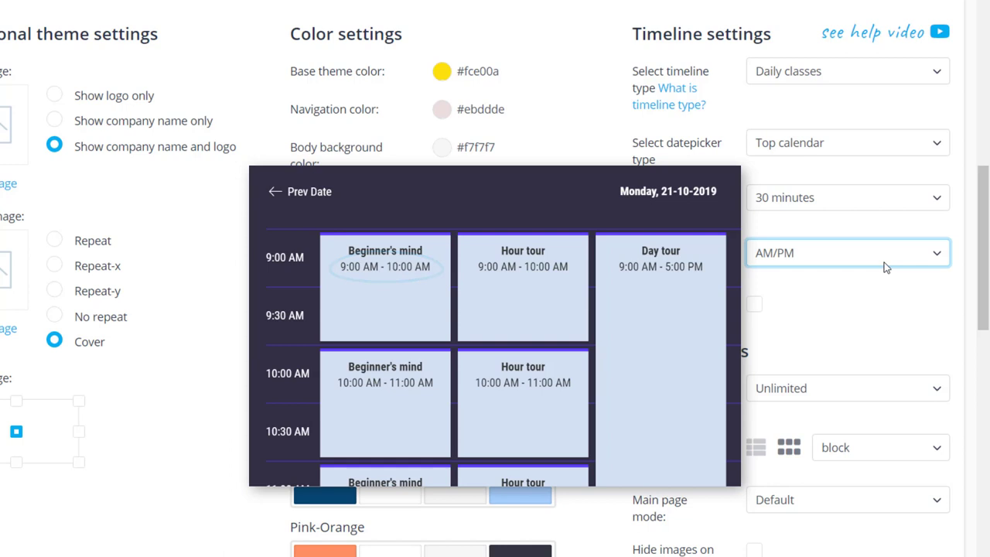
scroll(886, 267, "down", 2)
left_click(886, 268)
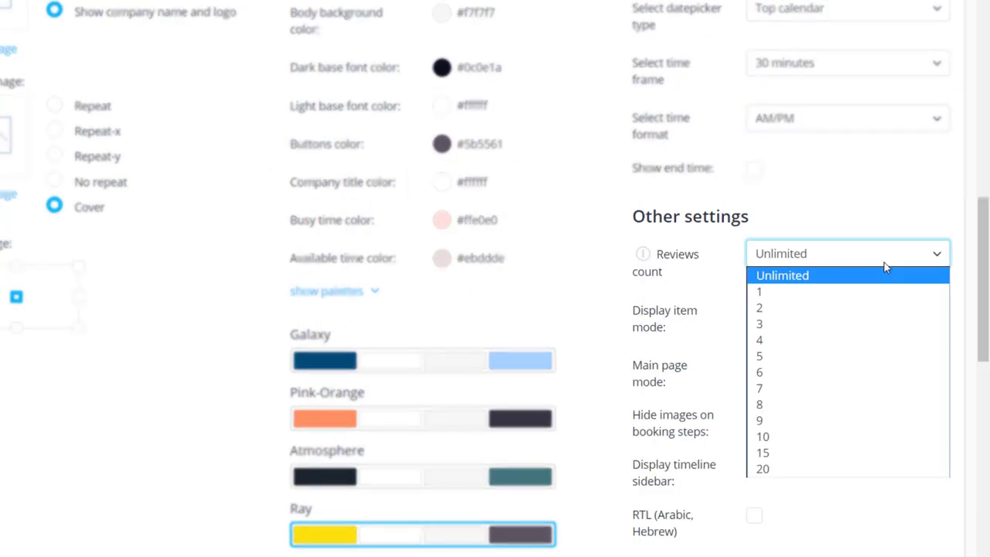
left_click(886, 267)
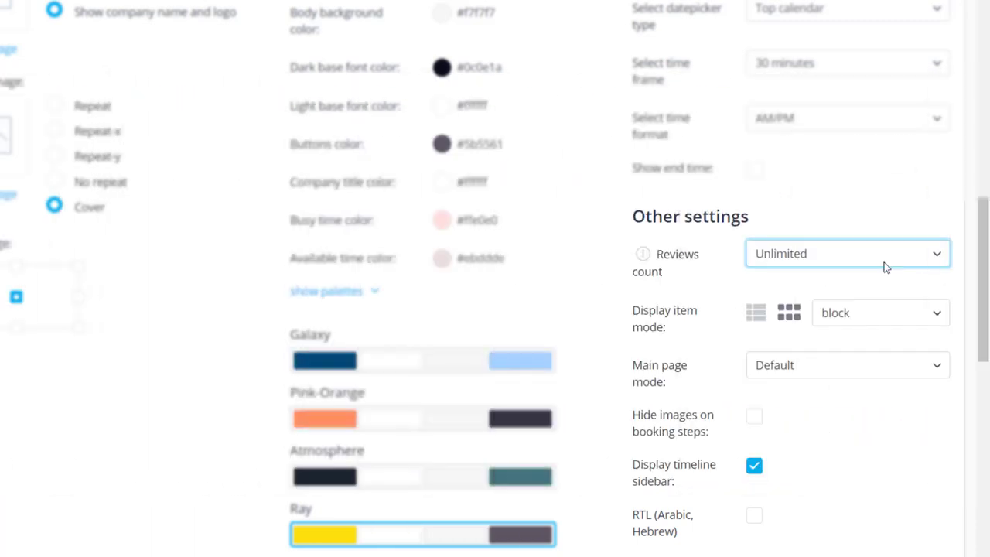
left_click(873, 377)
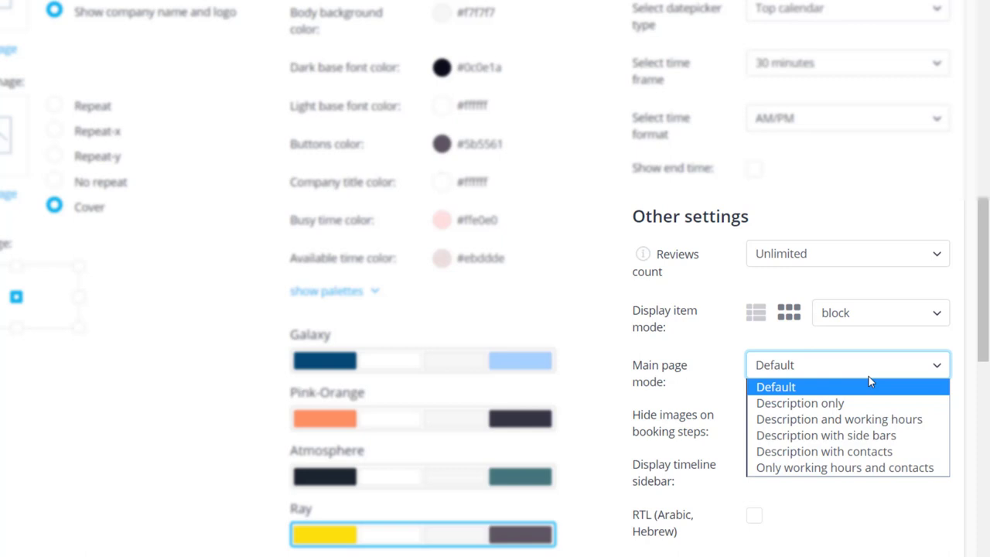
left_click(870, 381)
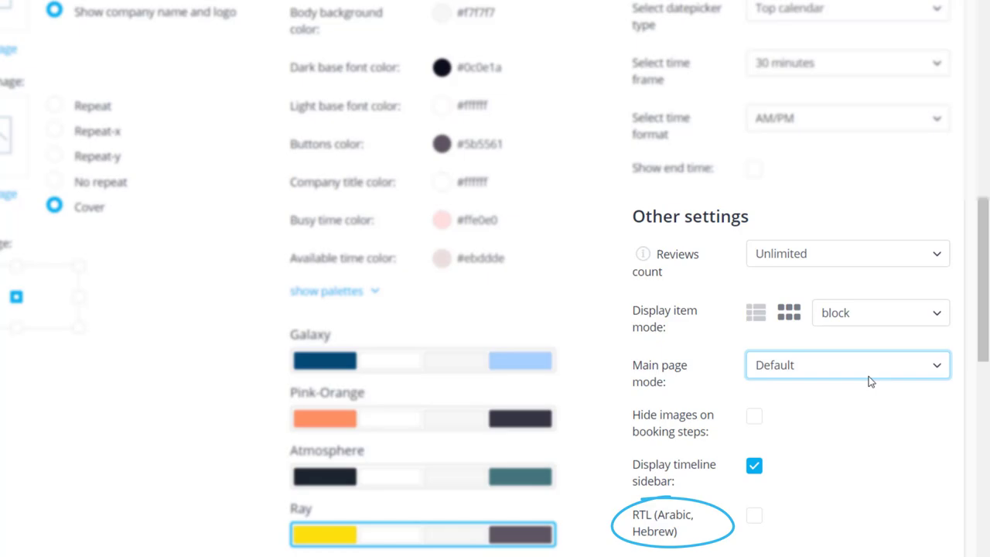
- Switch to the Home page tab showing the company history text and working-hours options
scroll(870, 380, "up", 6)
scroll(870, 381, "up", 10)
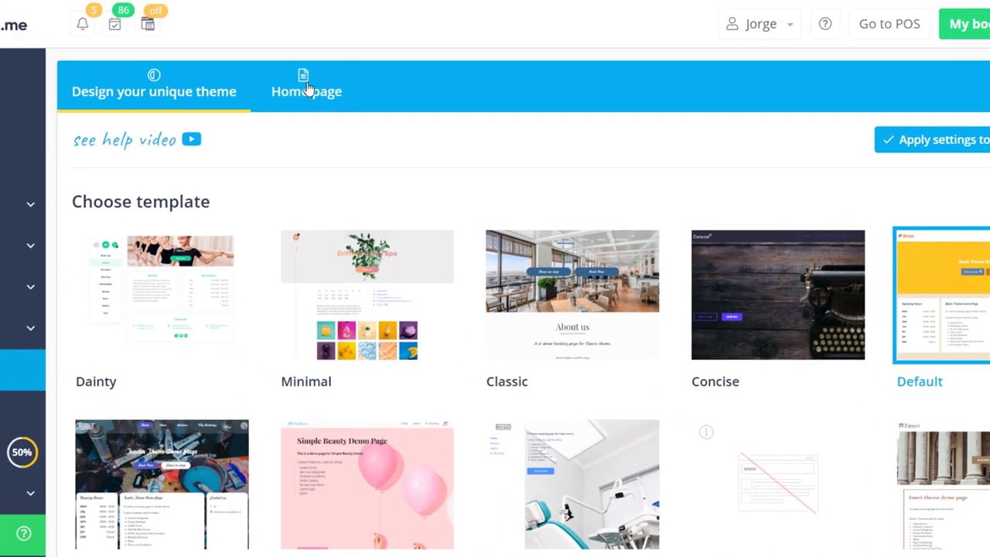
left_click(307, 90)
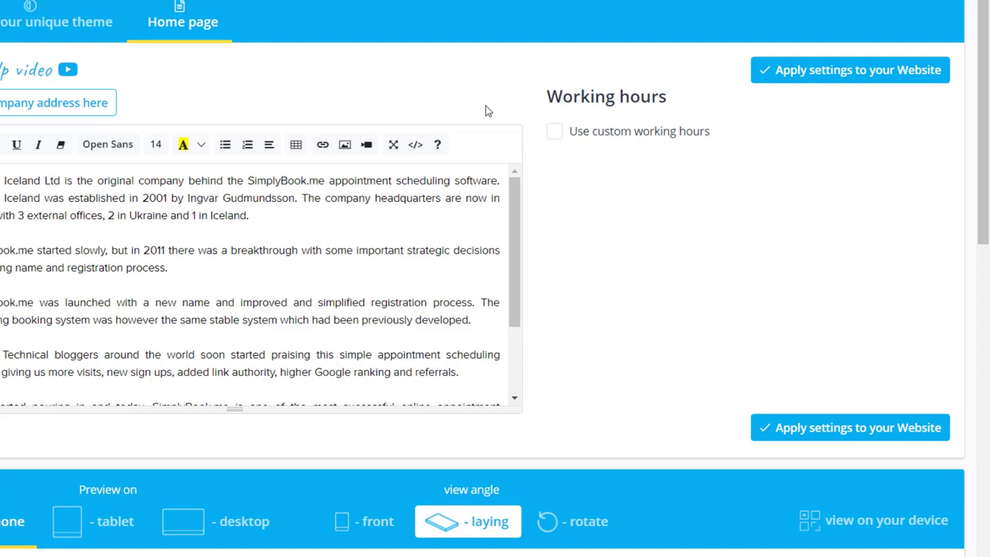
- Turn on custom working hours and change Tuesday's closing time to 03:00 PM
left_click(557, 137)
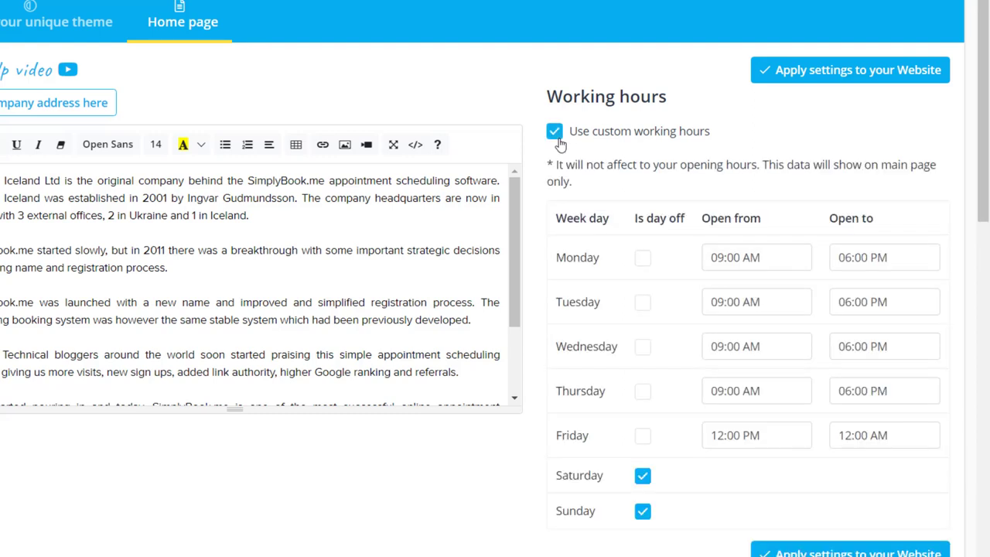
left_click(851, 304)
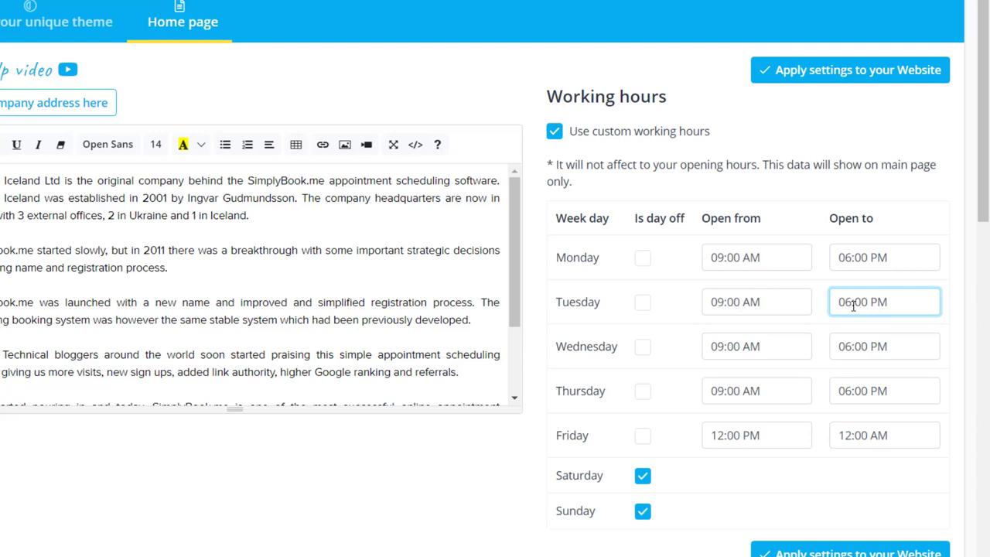